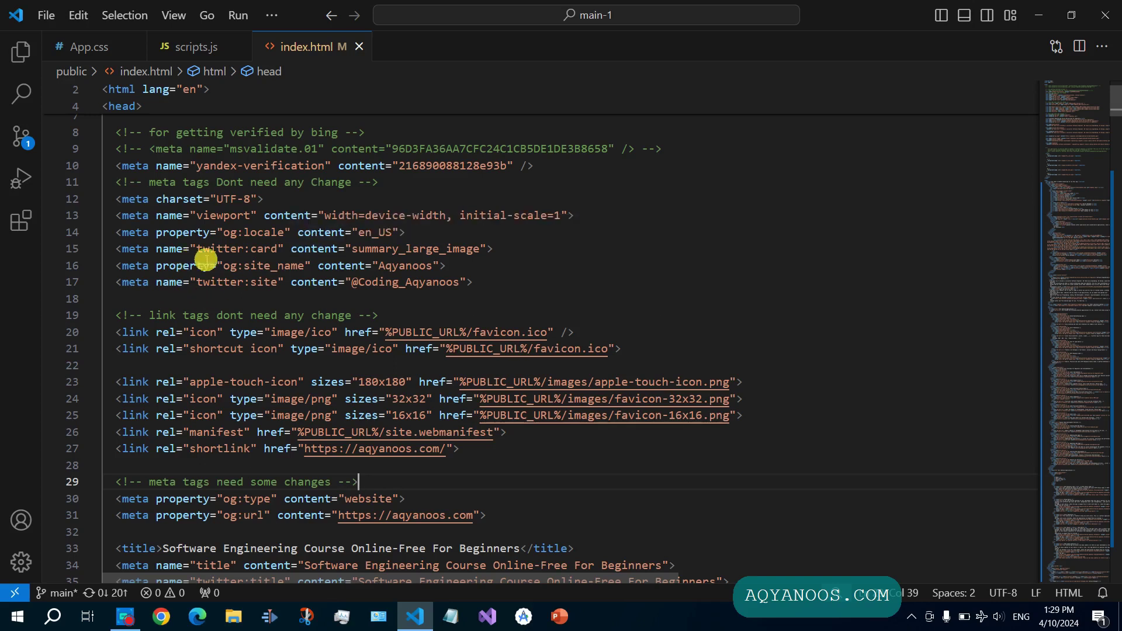
Step: Scroll through index.html to review its head section and meta tags
scroll(286, 380, "down", 5)
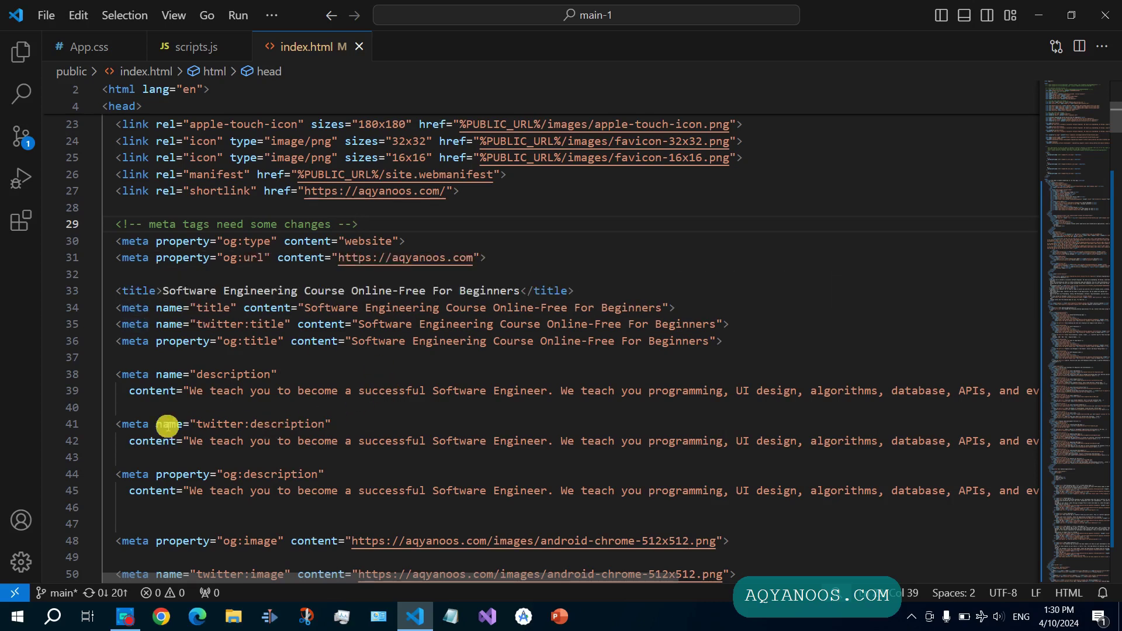
scroll(374, 424, "down", 2)
scroll(382, 431, "down", 5)
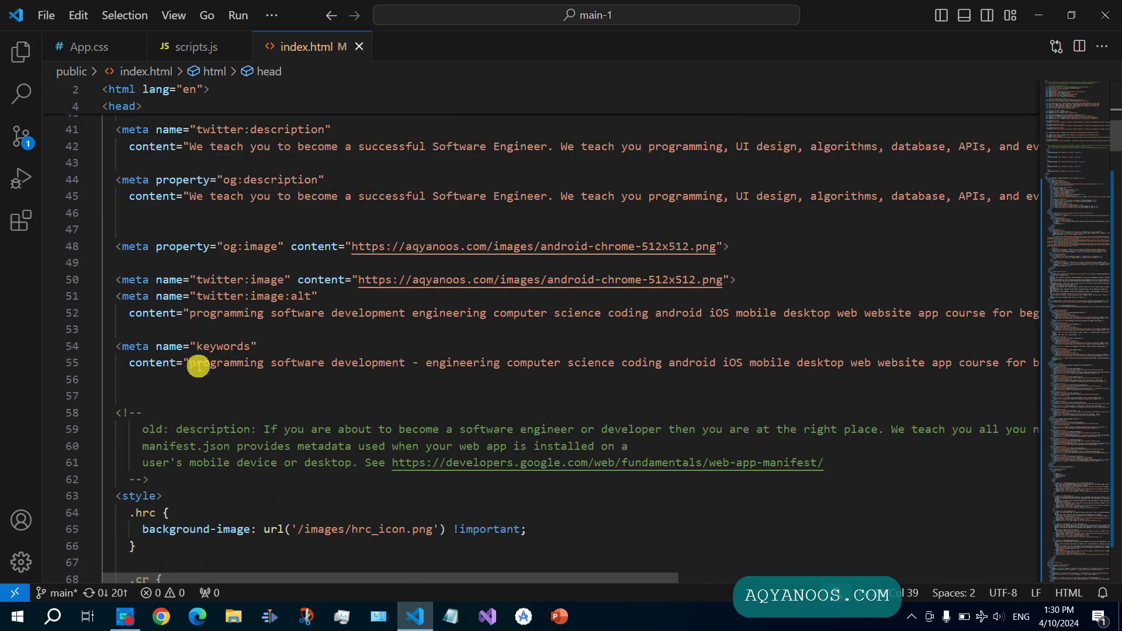
scroll(322, 368, "down", 20)
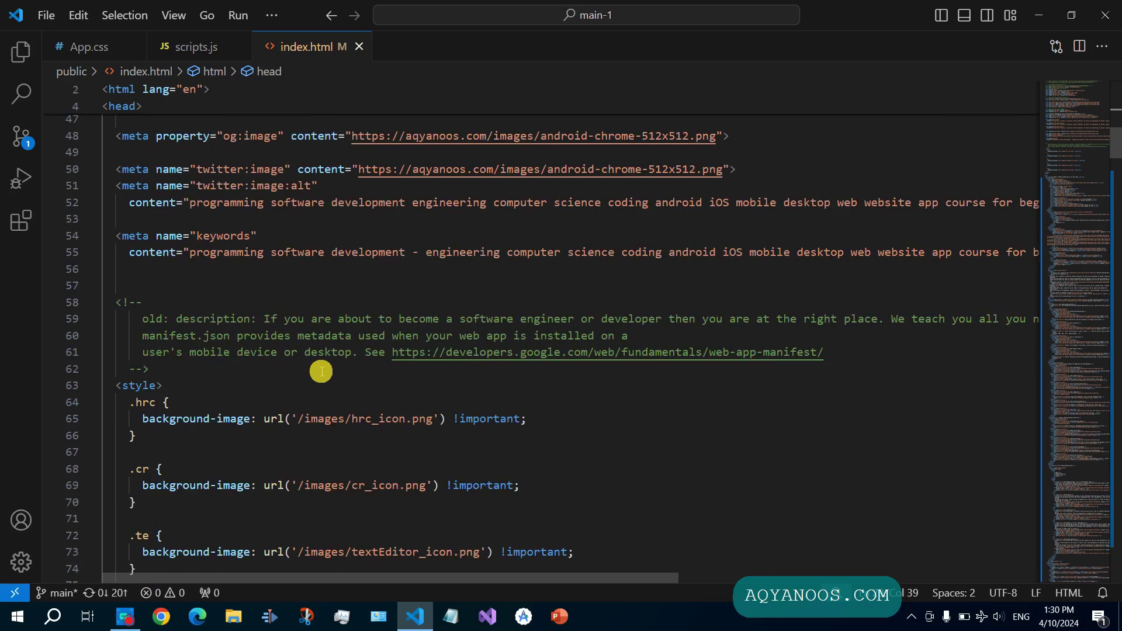
scroll(318, 381, "down", 5)
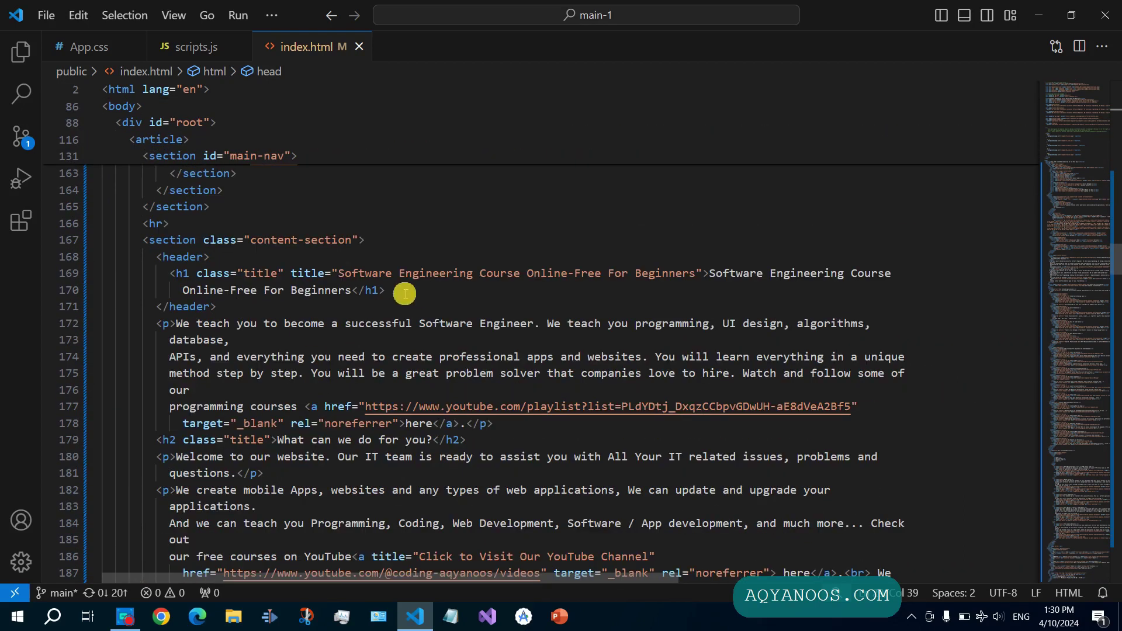
mouse_move(185, 258)
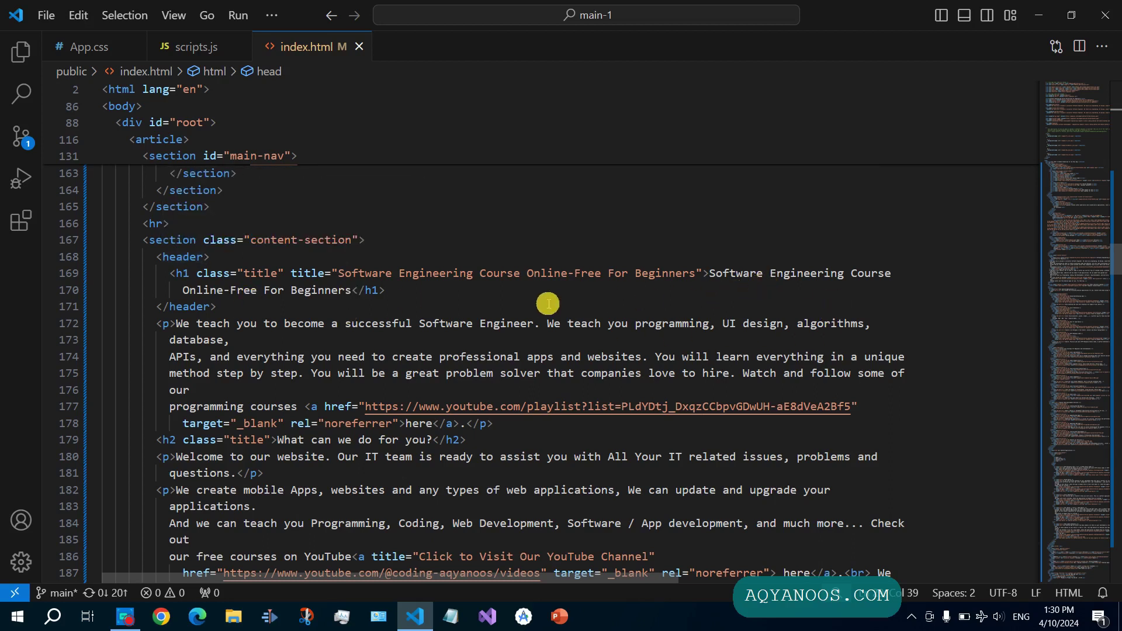
scroll(473, 292, "up", 20)
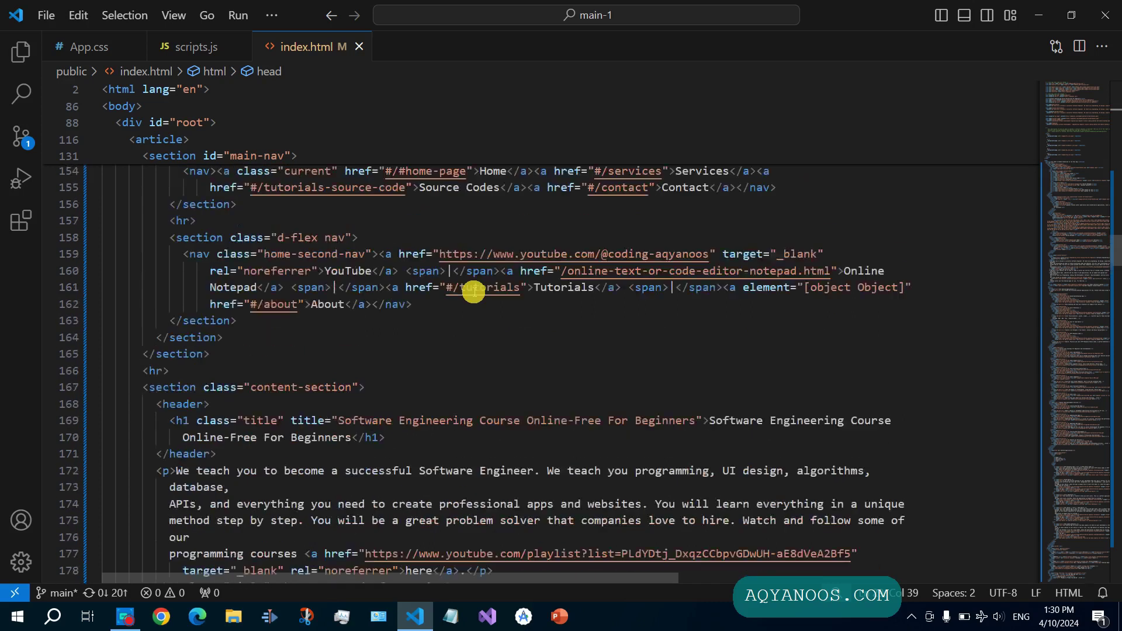
scroll(313, 258, "up", 8)
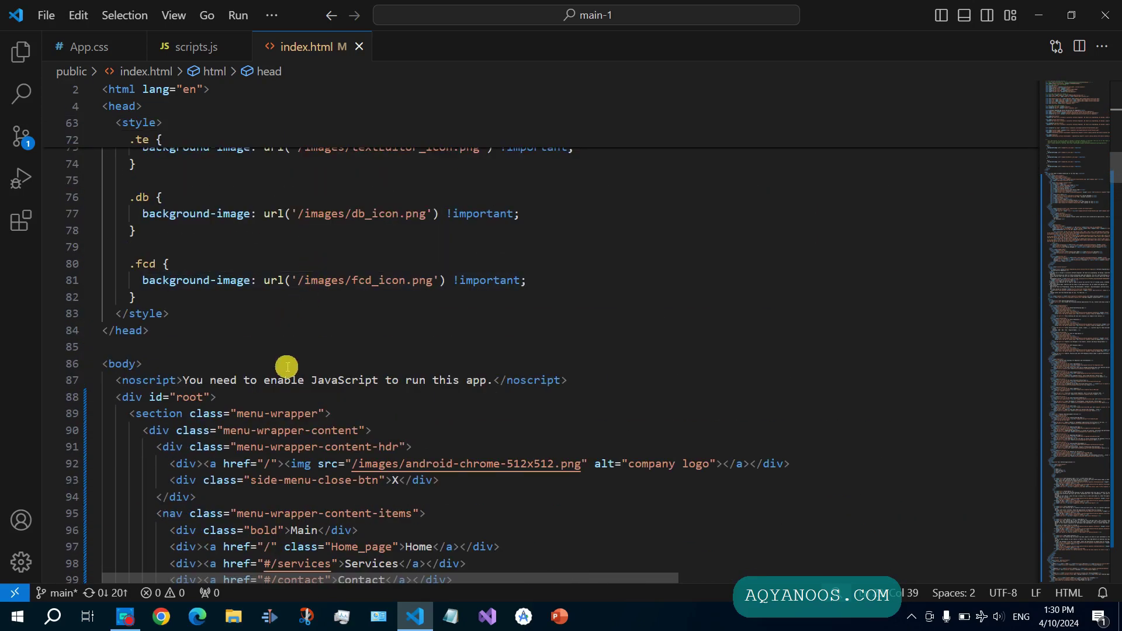
scroll(287, 367, "up", 1)
scroll(287, 367, "down", 4)
scroll(287, 367, "down", 2)
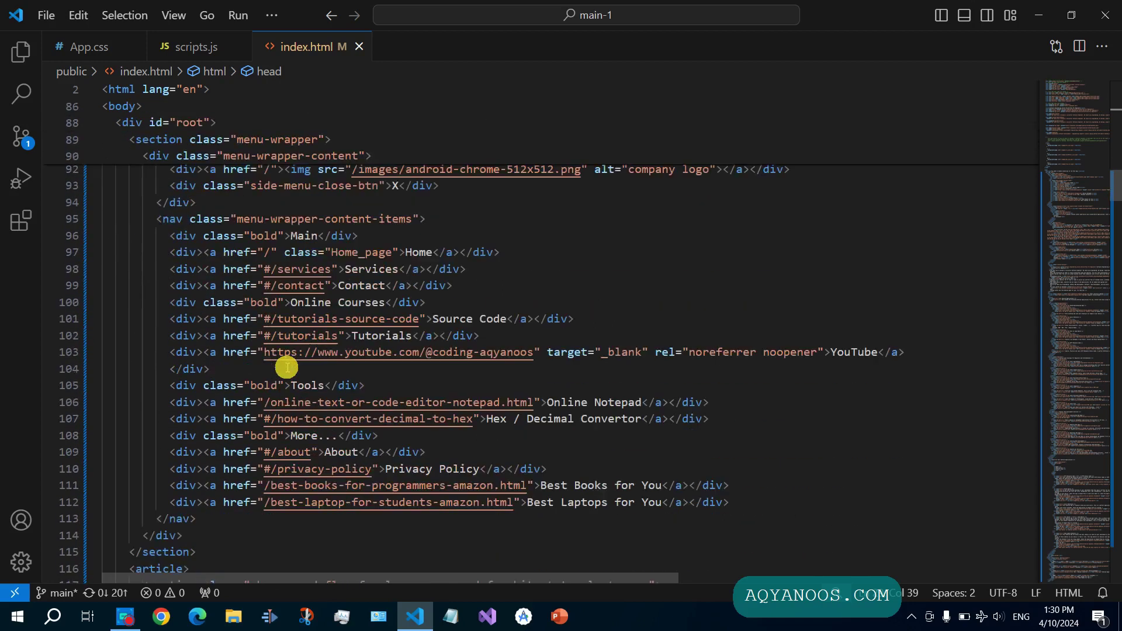
scroll(286, 356, "up", 20)
scroll(285, 345, "up", 2)
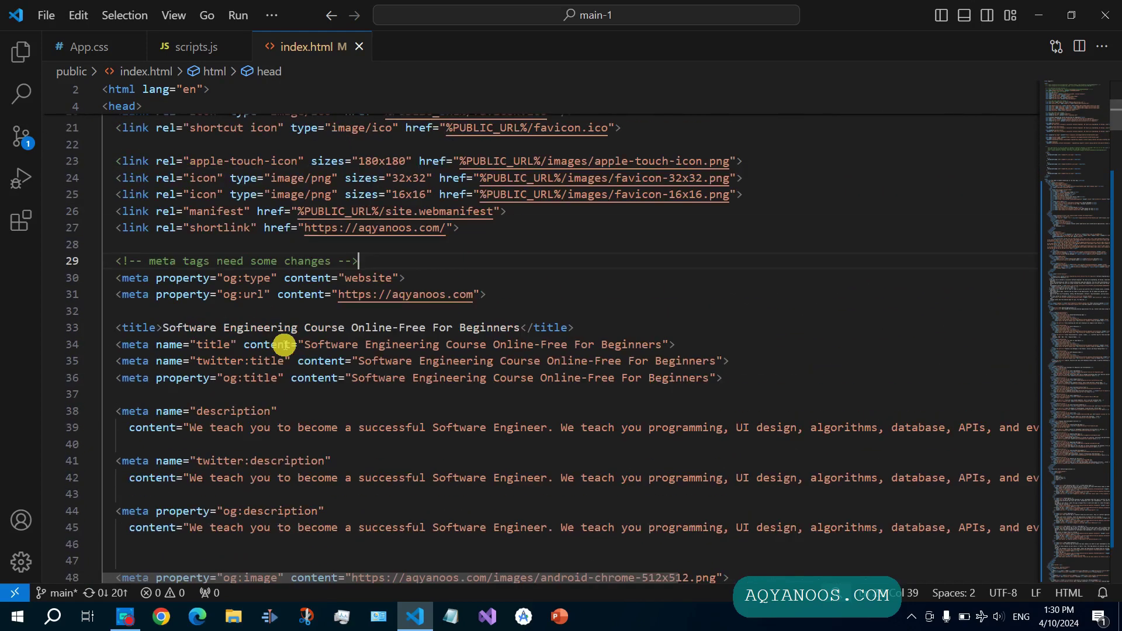
Step: Select the page title element and review the rest of the head section down to its end
left_click(141, 328)
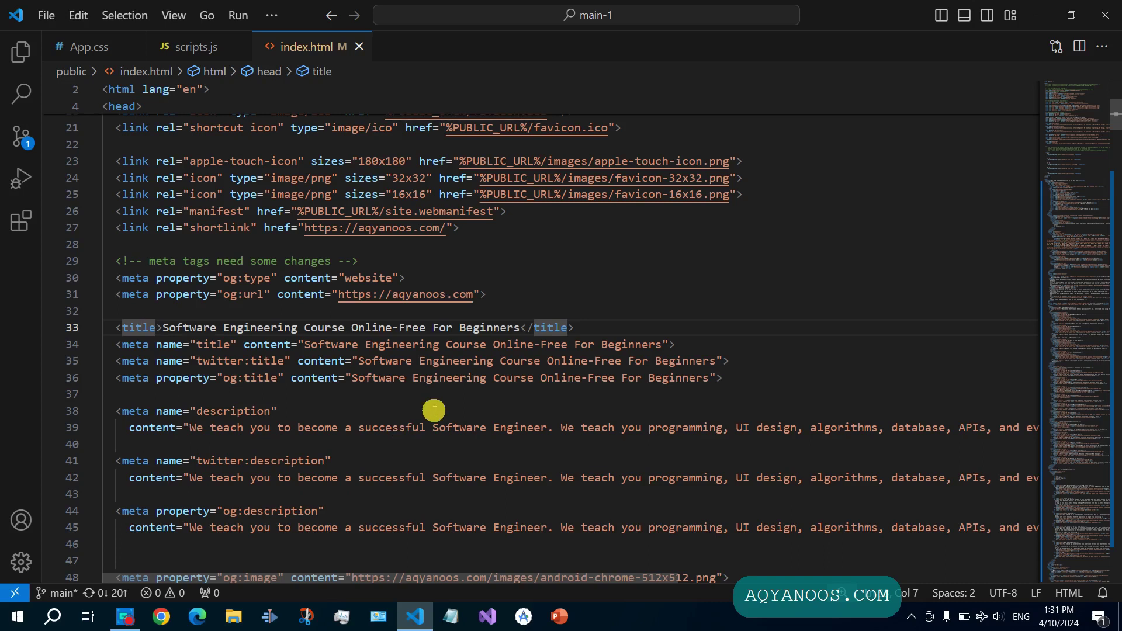
scroll(398, 396, "down", 8)
scroll(398, 396, "down", 4)
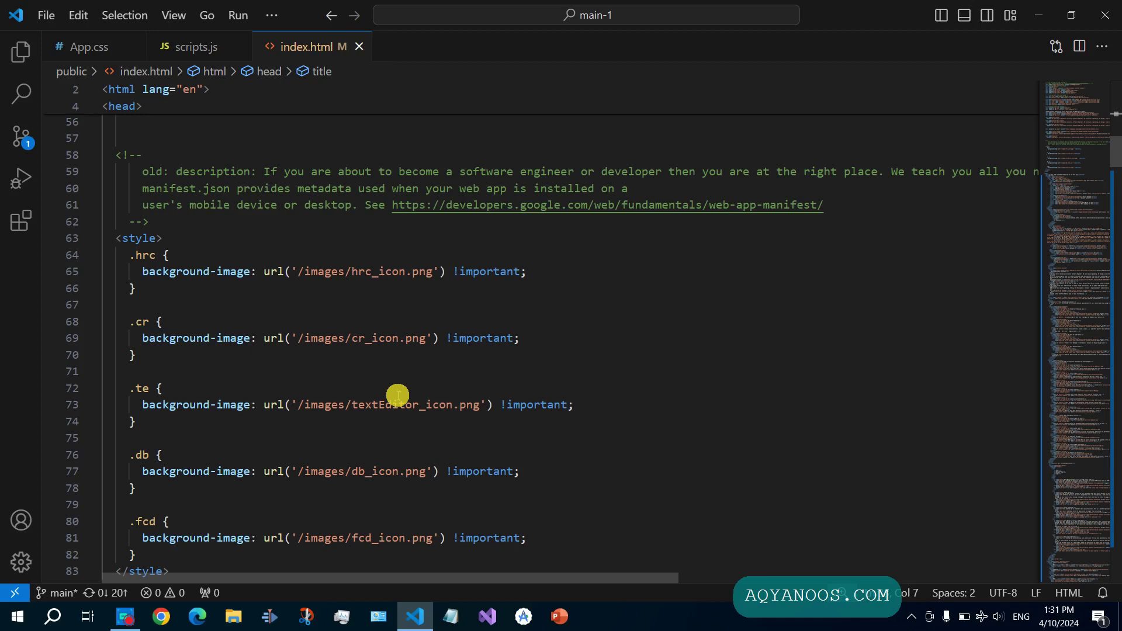
scroll(398, 396, "down", 6)
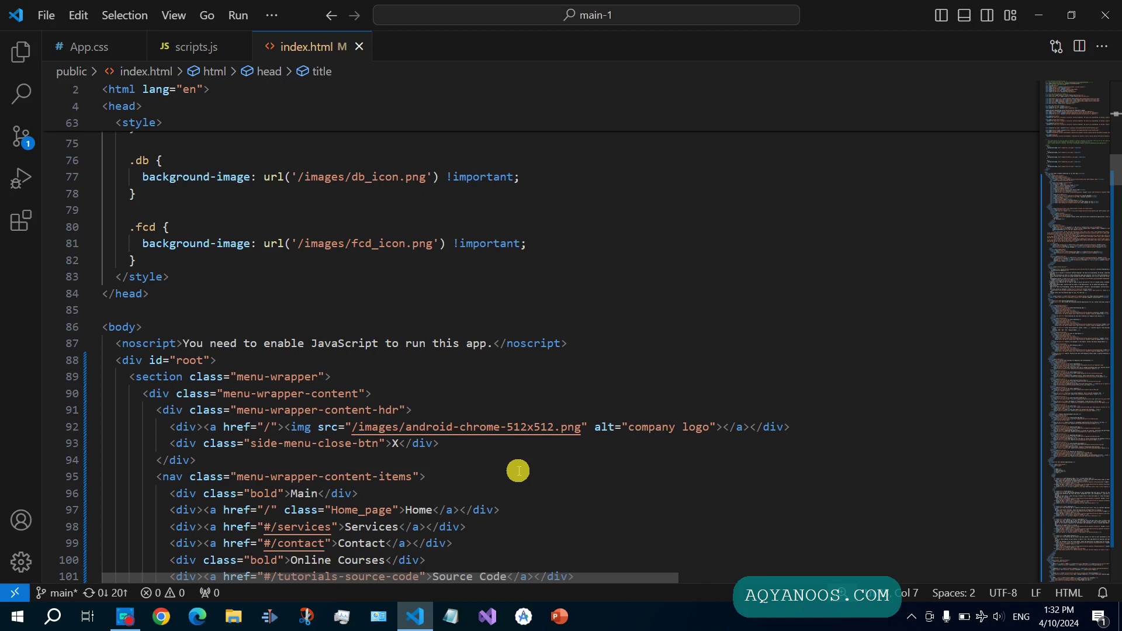
scroll(518, 471, "down", 1)
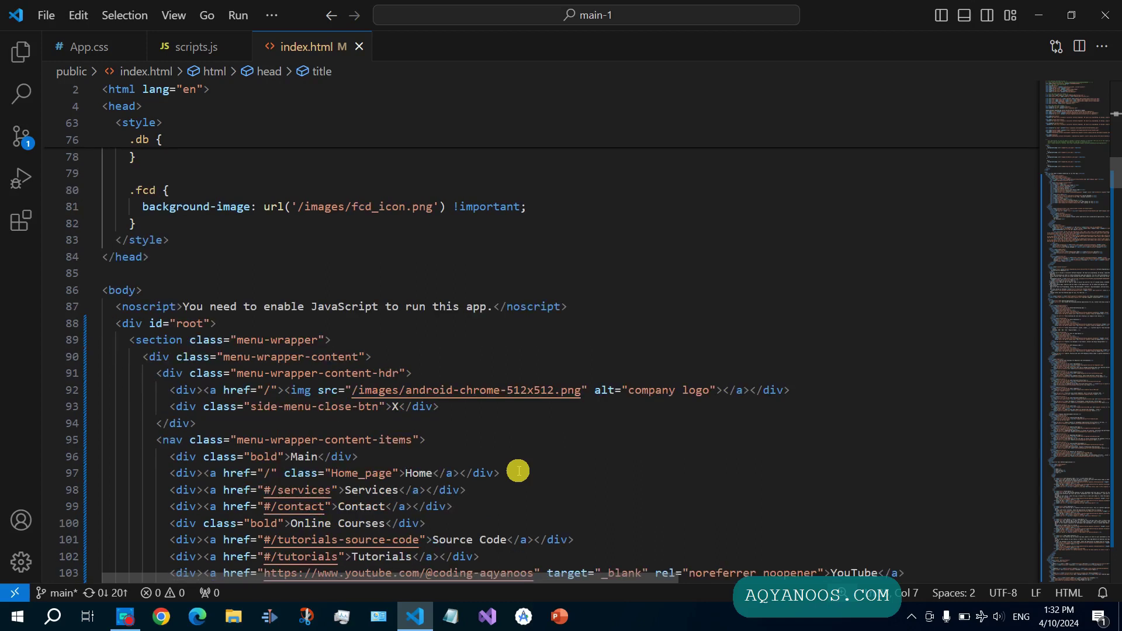
scroll(518, 471, "up", 1)
left_click(304, 294)
Step: Open sitemap.xml from the public folder and hide the sidebar for a full-width editor
left_click(21, 51)
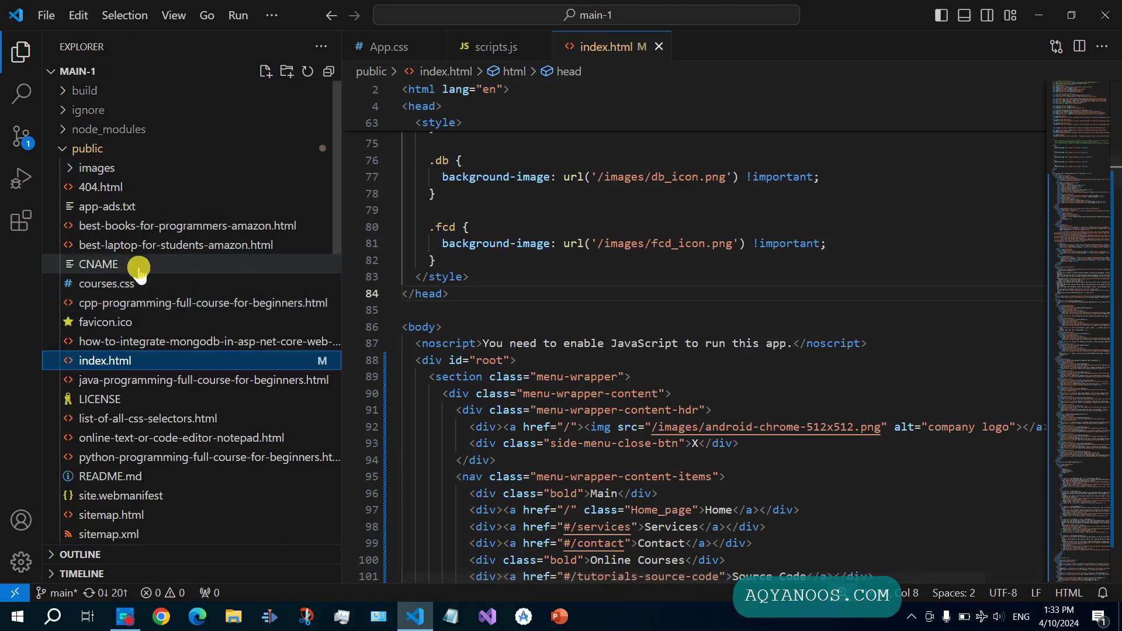
scroll(166, 347, "down", 1)
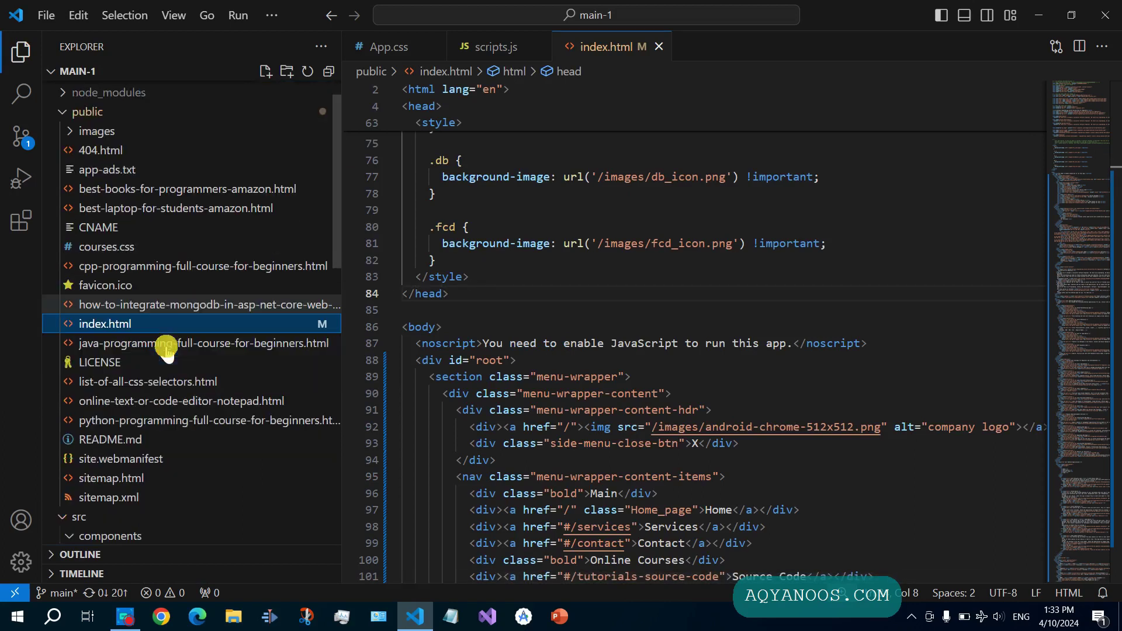
left_click(96, 497)
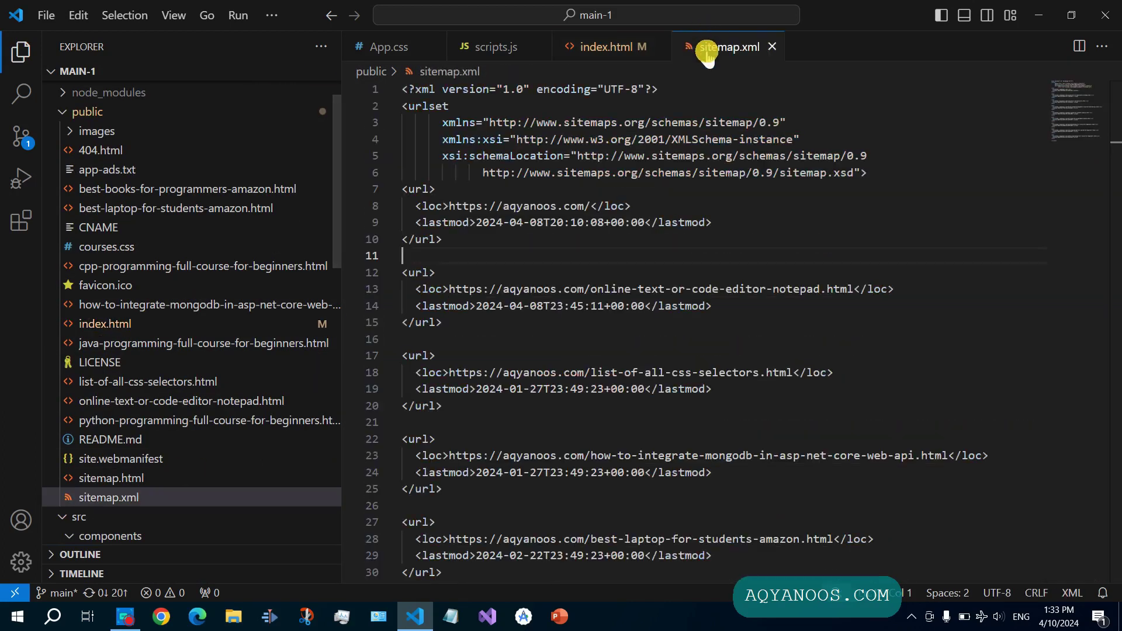
key("ctrl+b")
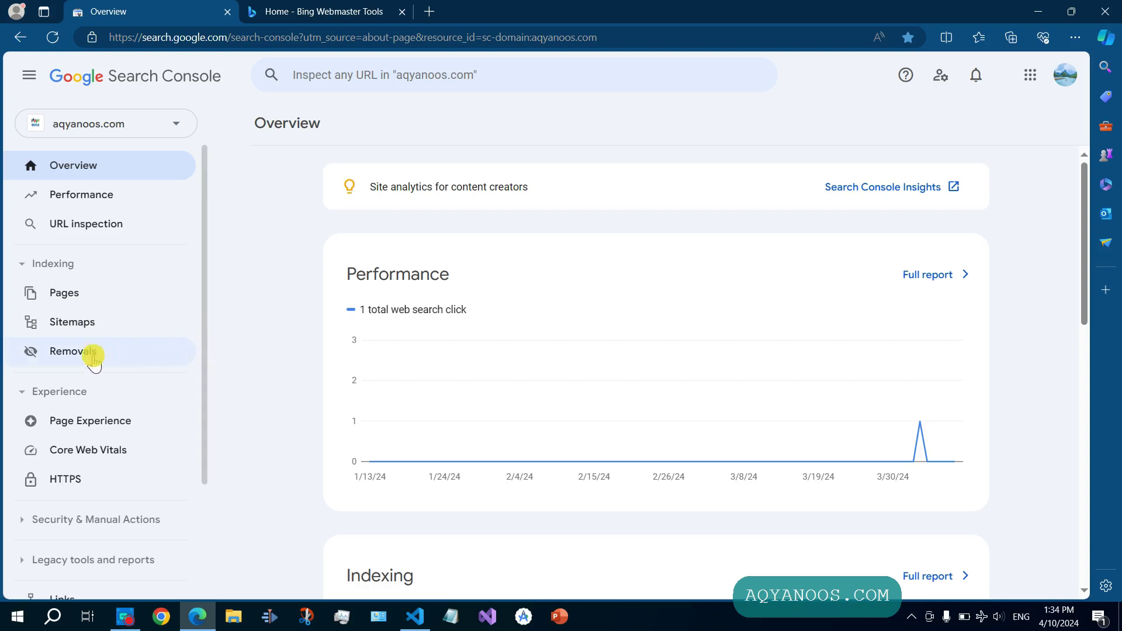
Step: Check the submitted sitemaps, inspect the notepad page URL (not indexed), then switch to Bing Webmaster Tools
left_click(80, 321)
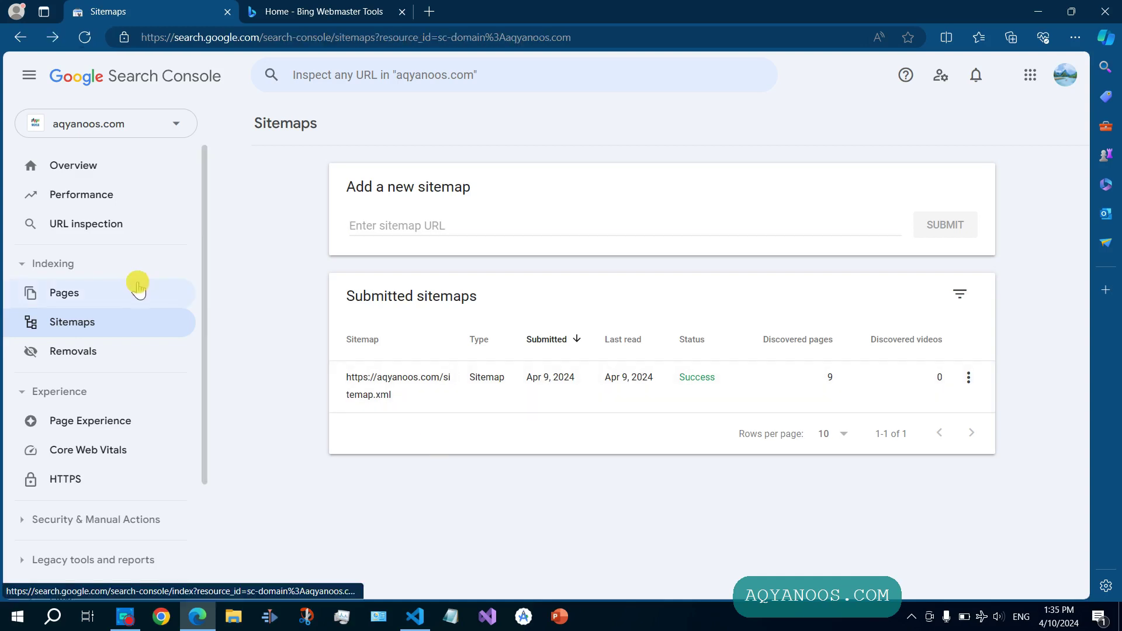
left_click(95, 229)
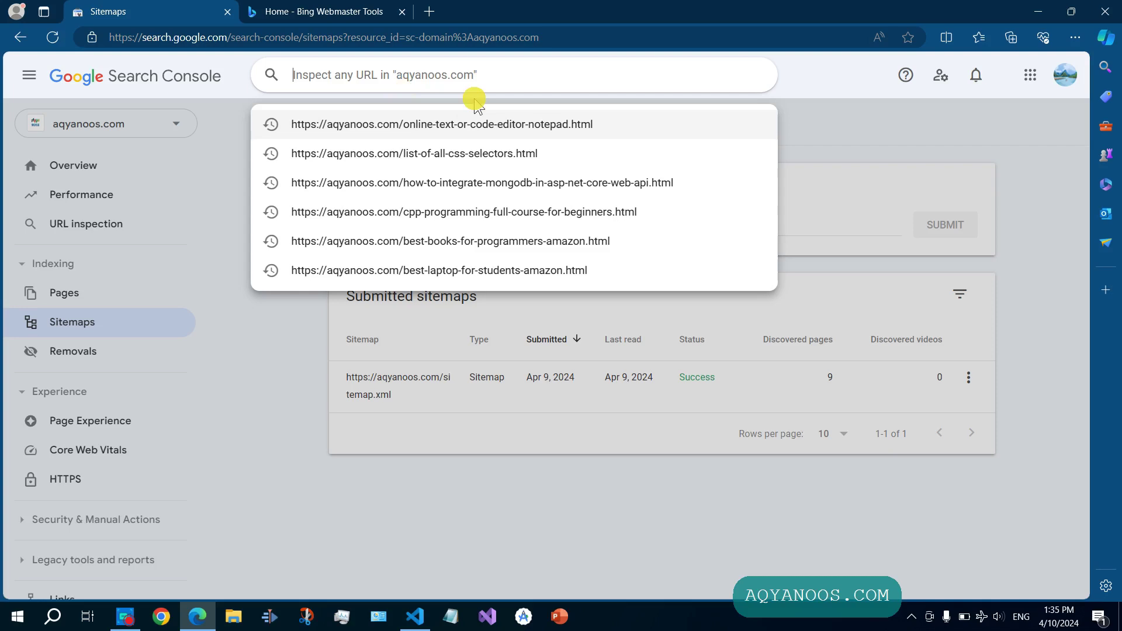
left_click(386, 128)
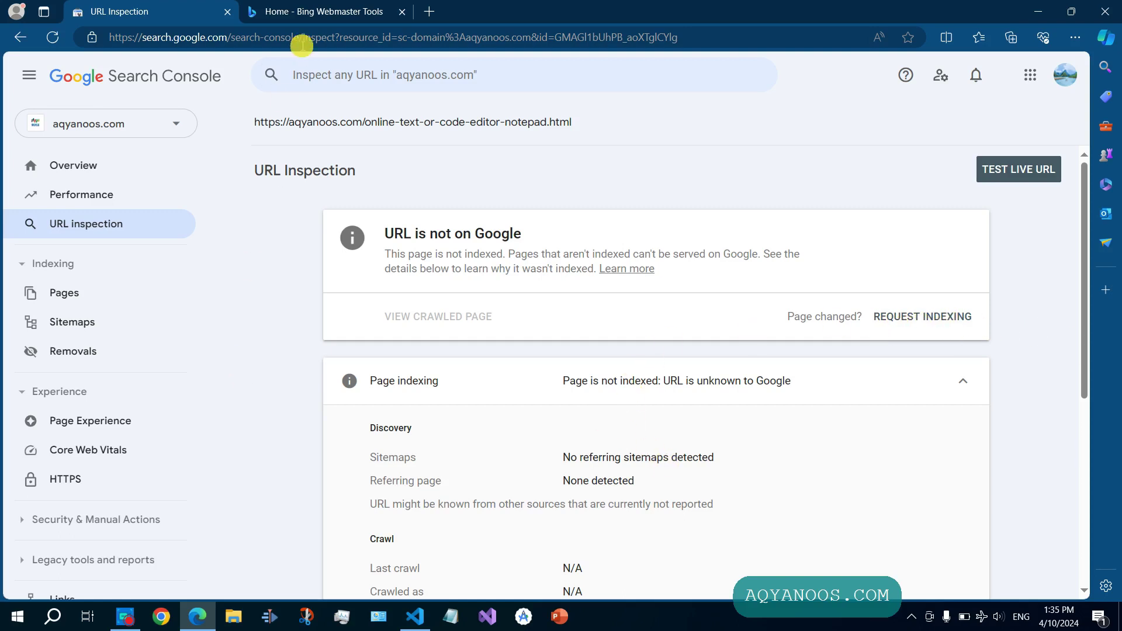
left_click(300, 12)
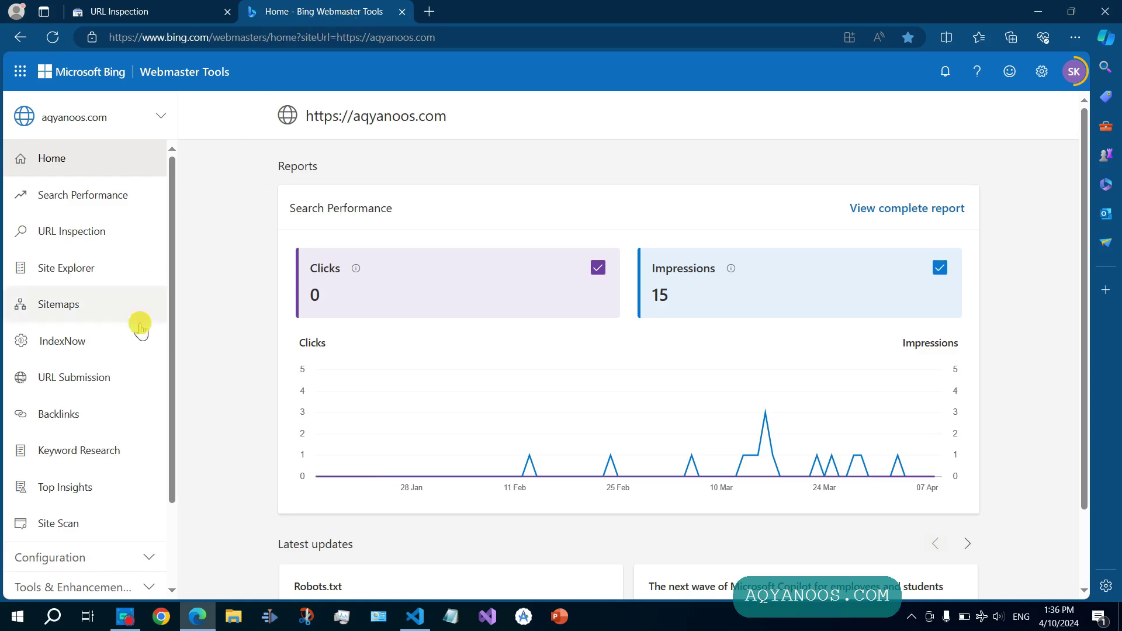
Step: Check Bing's sitemap status (one success) and search performance (15 impressions), then return to Search Console
left_click(66, 305)
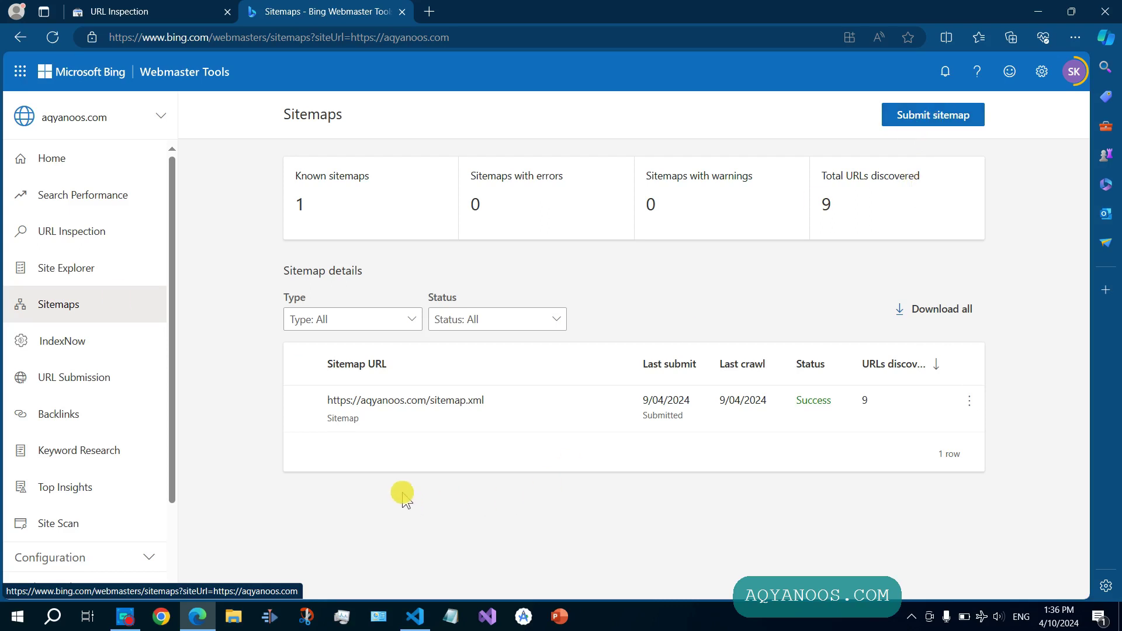
left_click(82, 205)
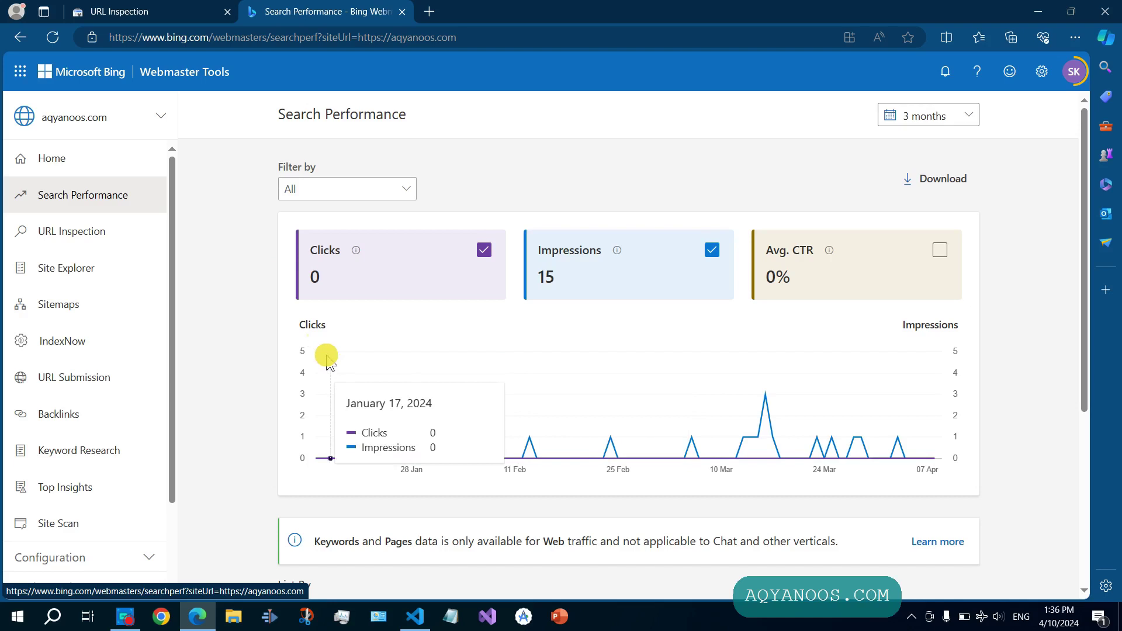
left_click(112, 11)
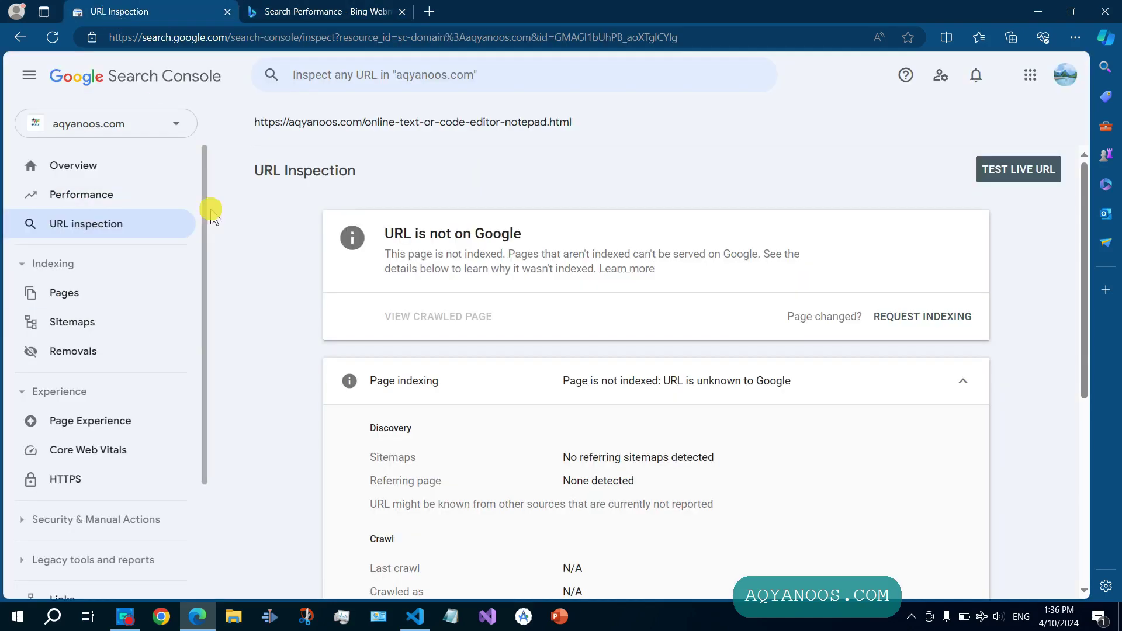
Step: Show the Performance report: 1 click, 68 impressions, 1.5% CTR, 45.9 average position
left_click(87, 194)
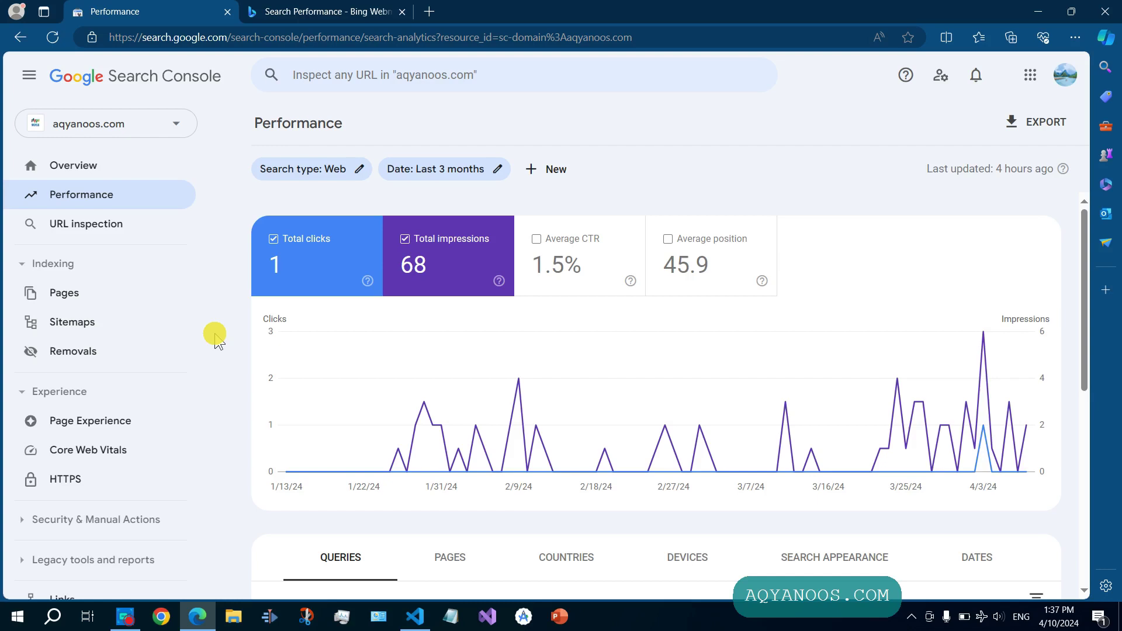
Step: In a new tab, search Google for 'google analytics' from the Google home page
left_click(428, 12)
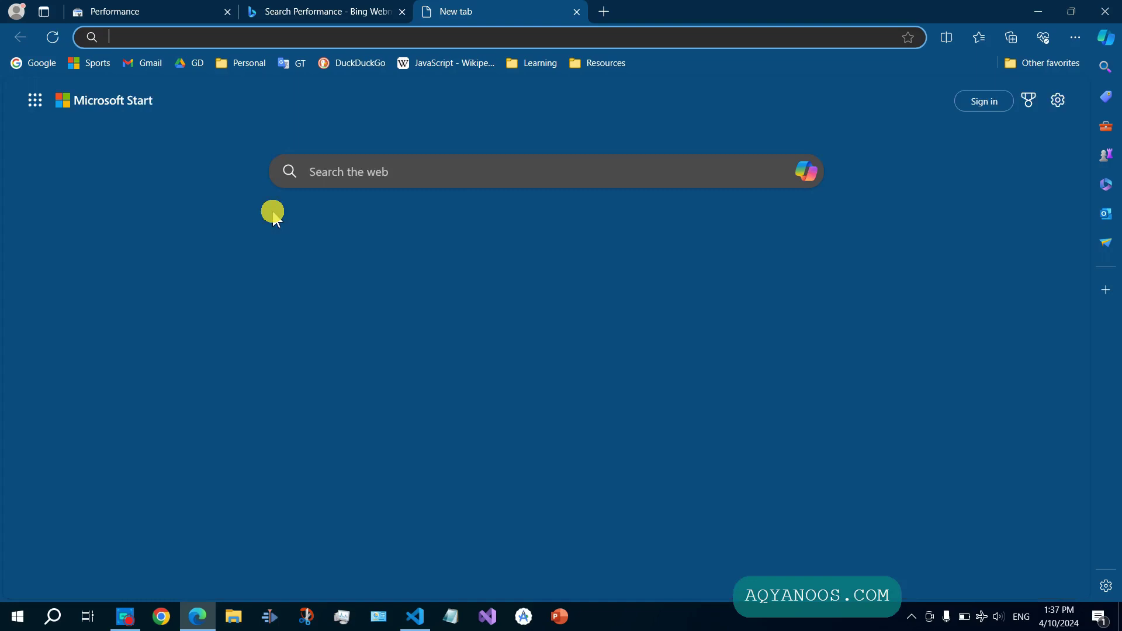
left_click(506, 280)
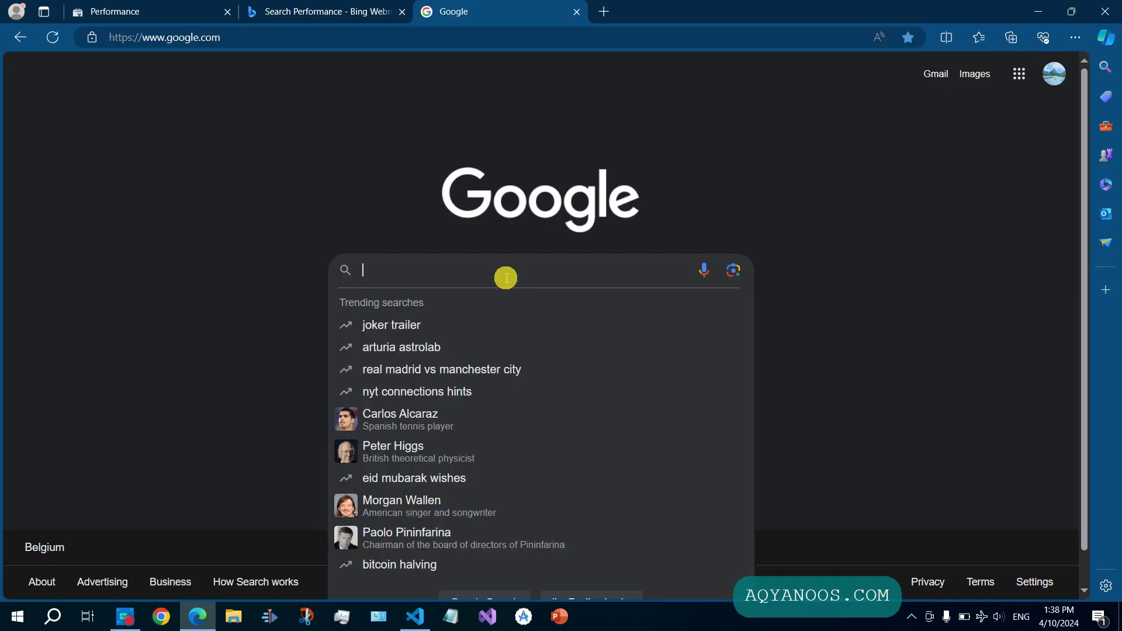
type("google ")
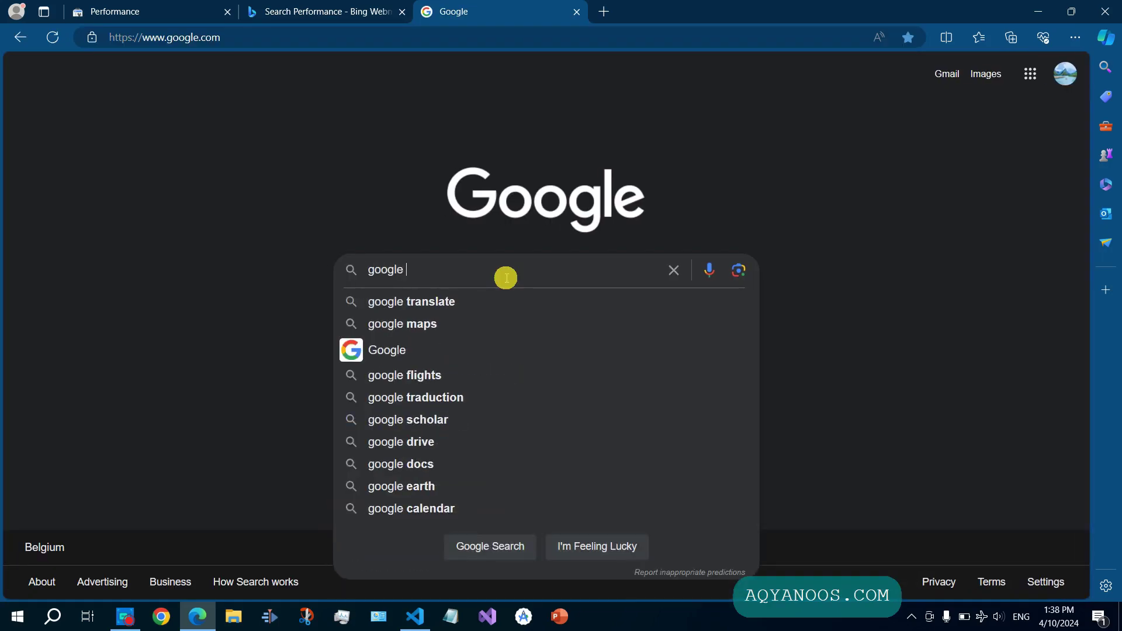
type("ana")
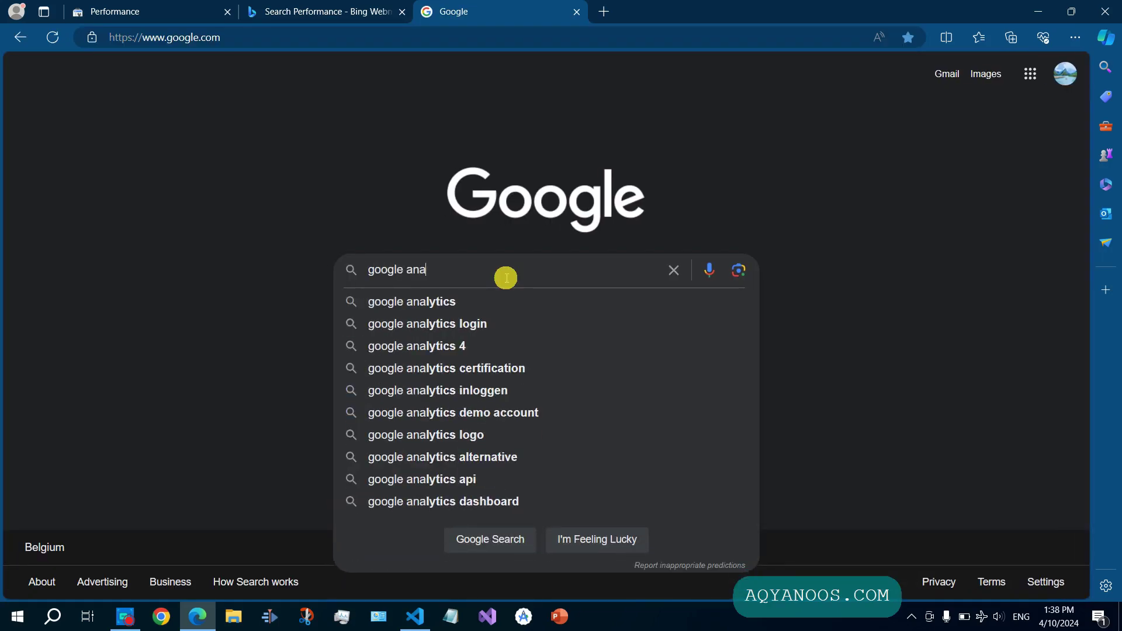
left_click(443, 300)
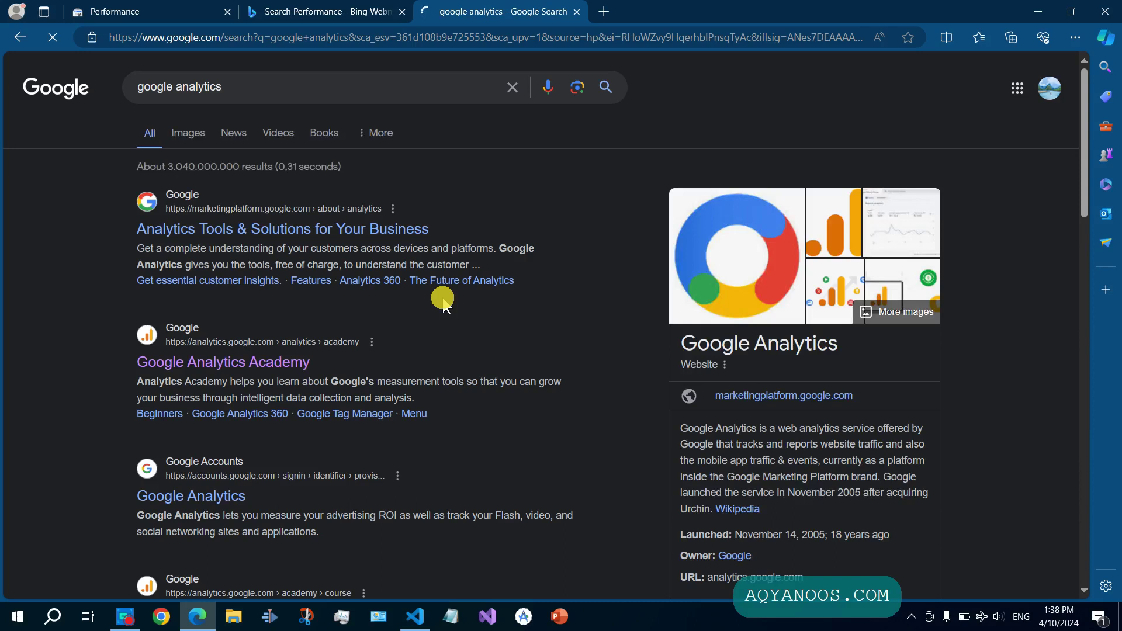